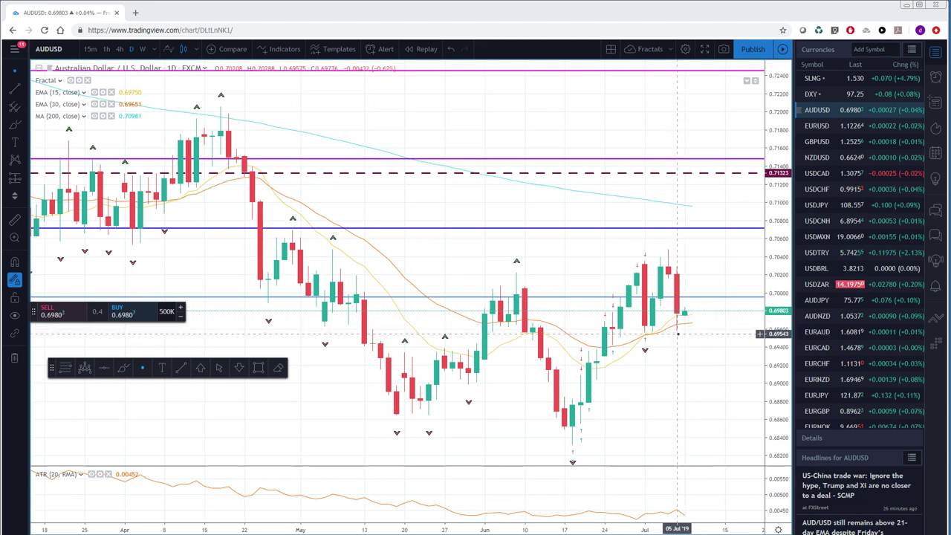
- Review the EURUSD and GBPUSD daily charts, ending on the NZDUSD chart
left_click(813, 129)
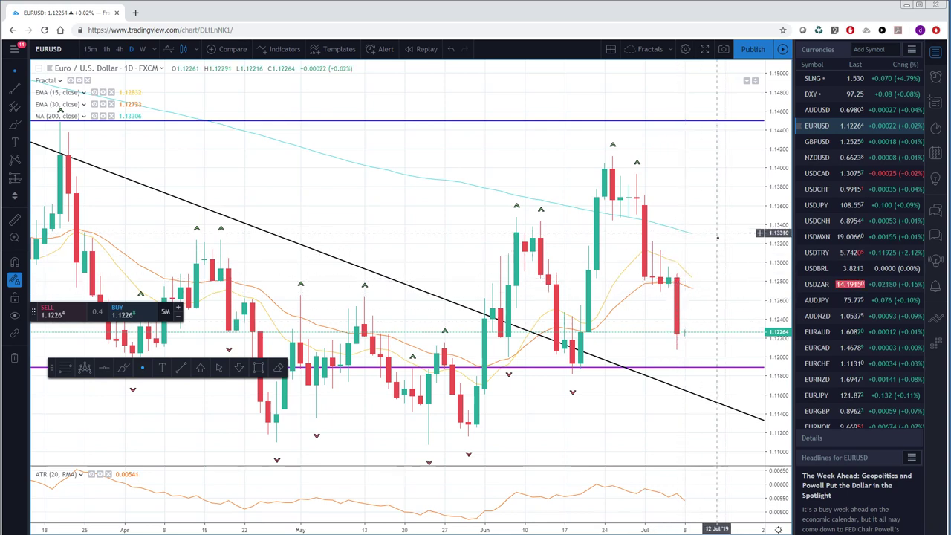
left_click(817, 142)
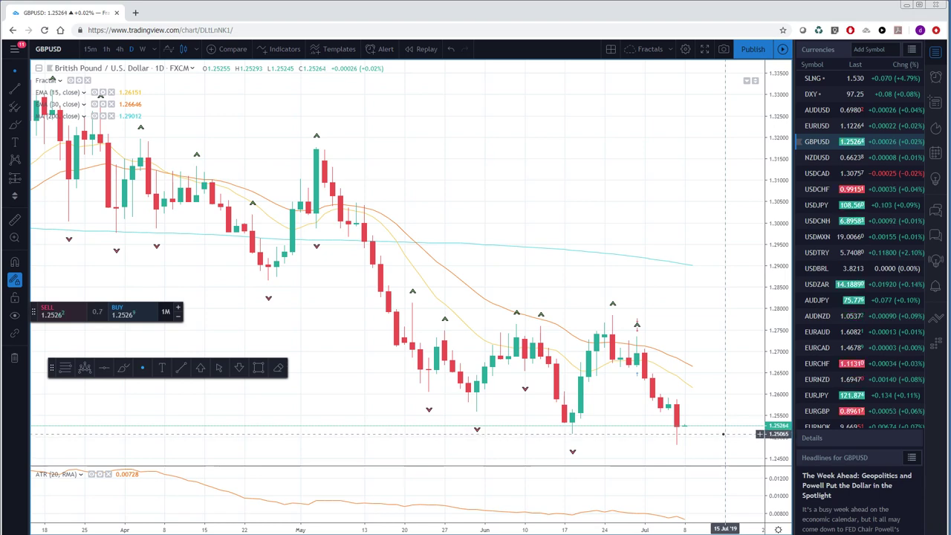
left_click(820, 160)
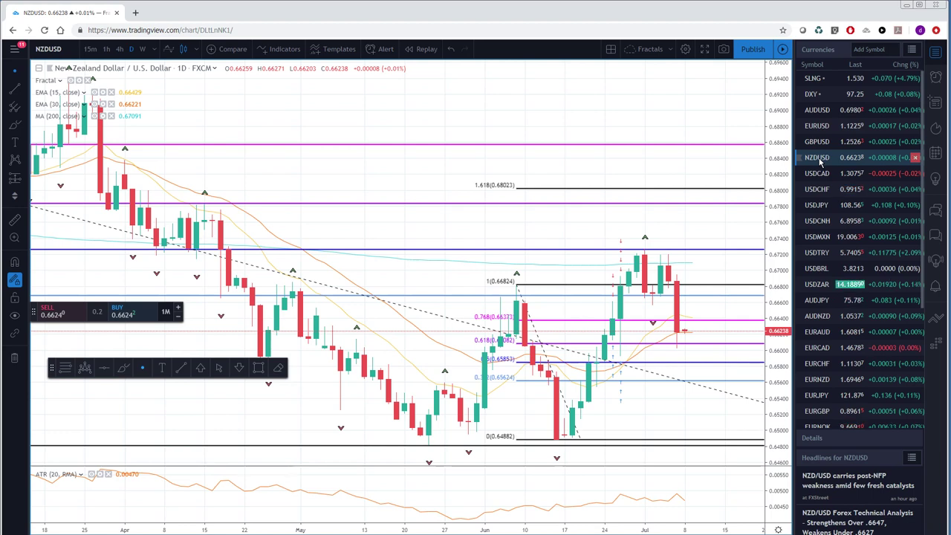
- Remove the outdated Fibonacci retracement from NZDUSD and move down to USDCAD
right_click(722, 288)
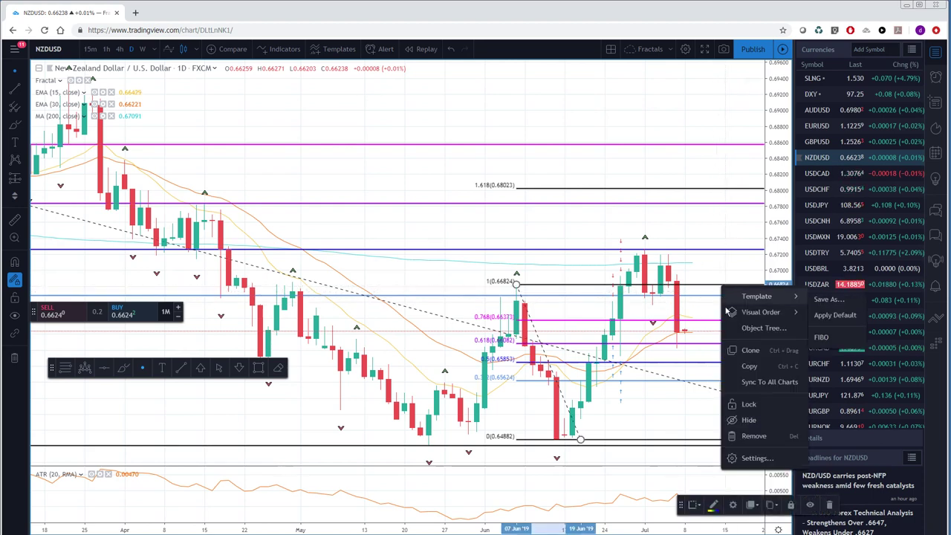
left_click(752, 438)
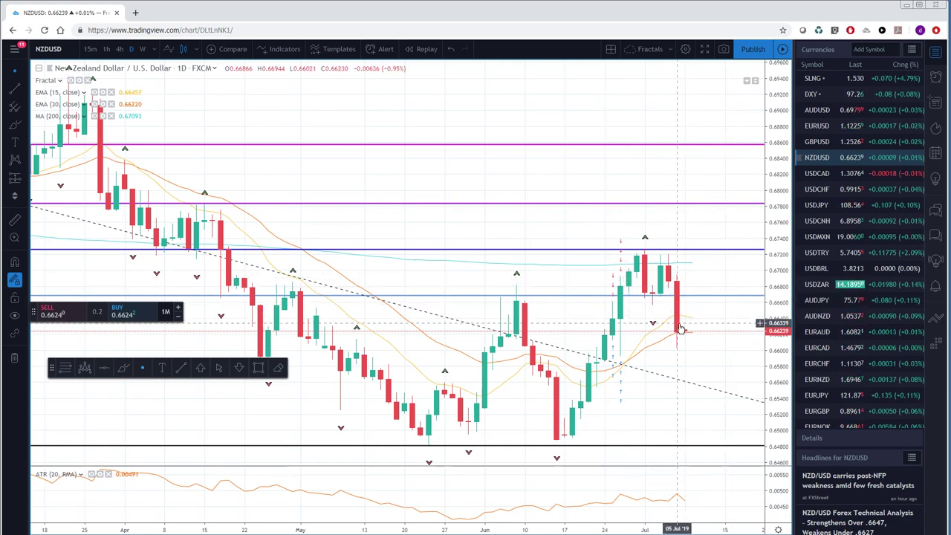
key("Down")
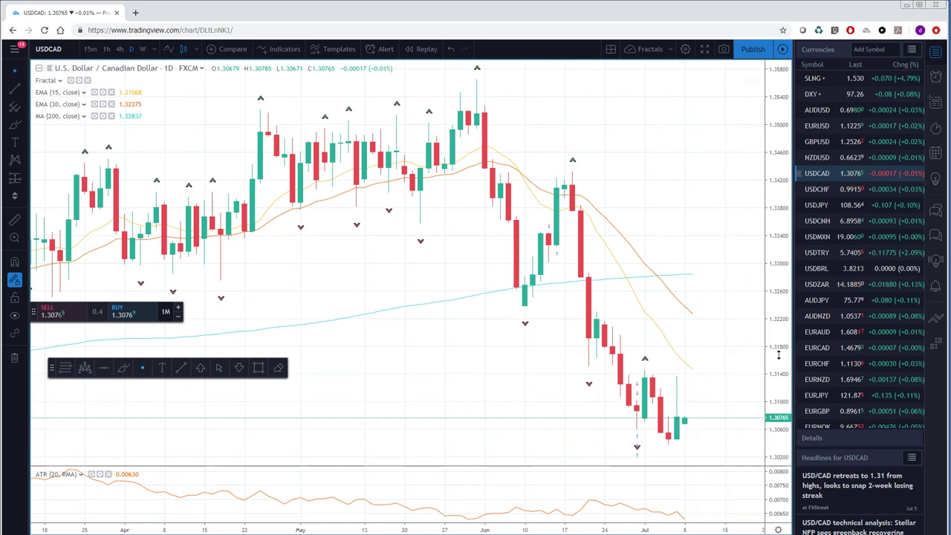
- Open the USDCHF chart and remove its old Fibonacci retracement
left_click(818, 190)
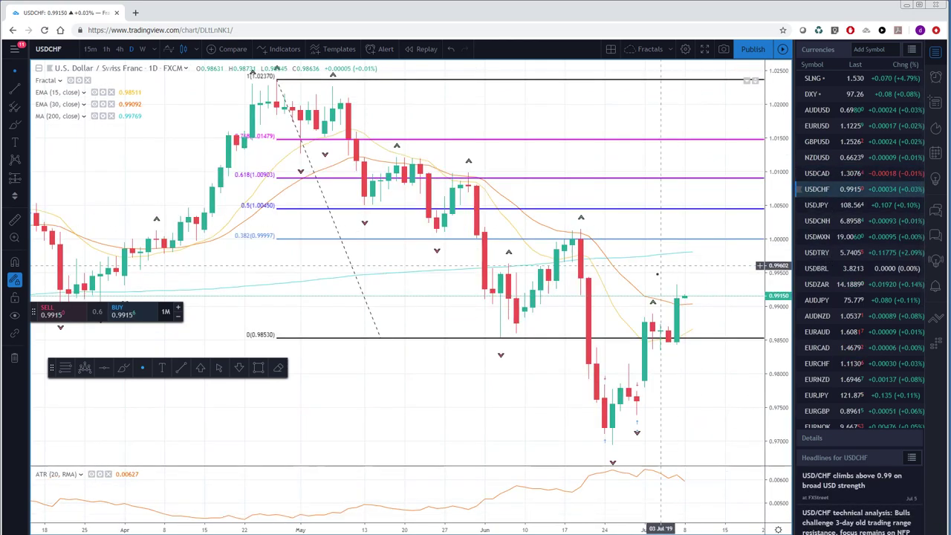
right_click(531, 342)
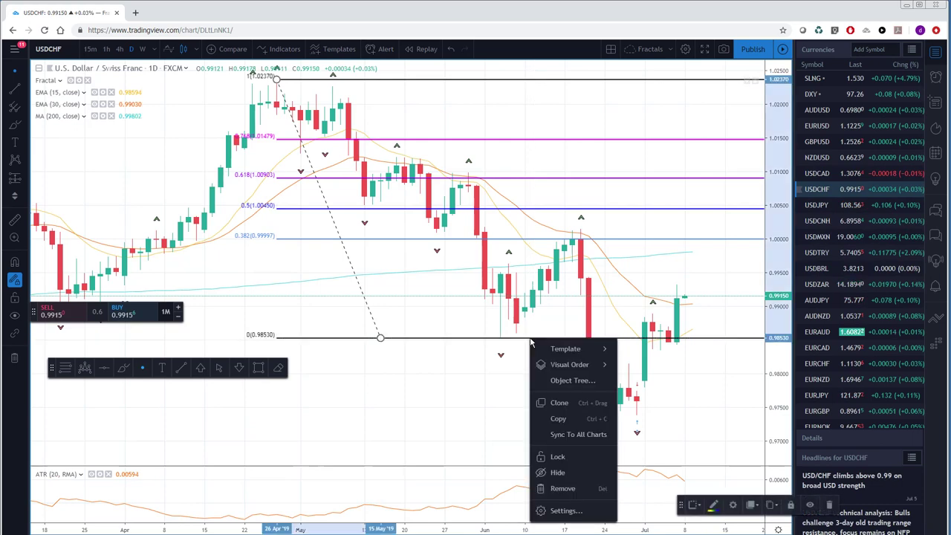
left_click(562, 487)
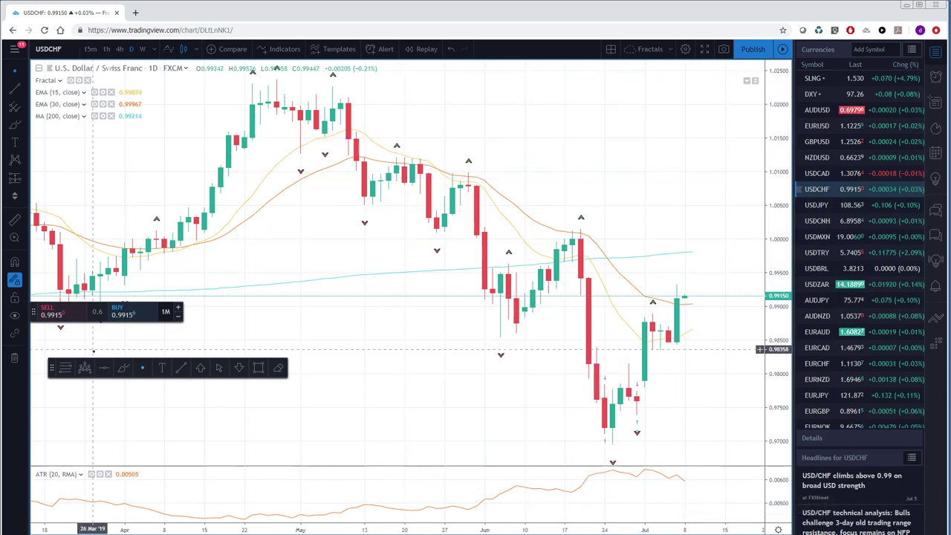
- Draw a Fibonacci retracement from the late-April high to the late-June low, then load USDJPY
left_click(65, 367)
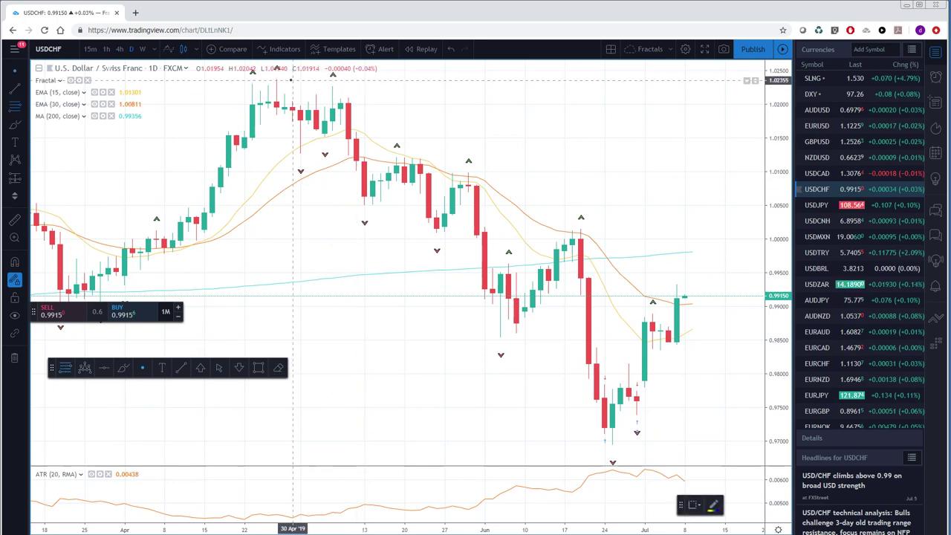
mouse_move(276, 74)
left_mouse_down()
mouse_move(346, 375)
mouse_move(427, 457)
mouse_move(631, 433)
mouse_move(668, 445)
left_mouse_up()
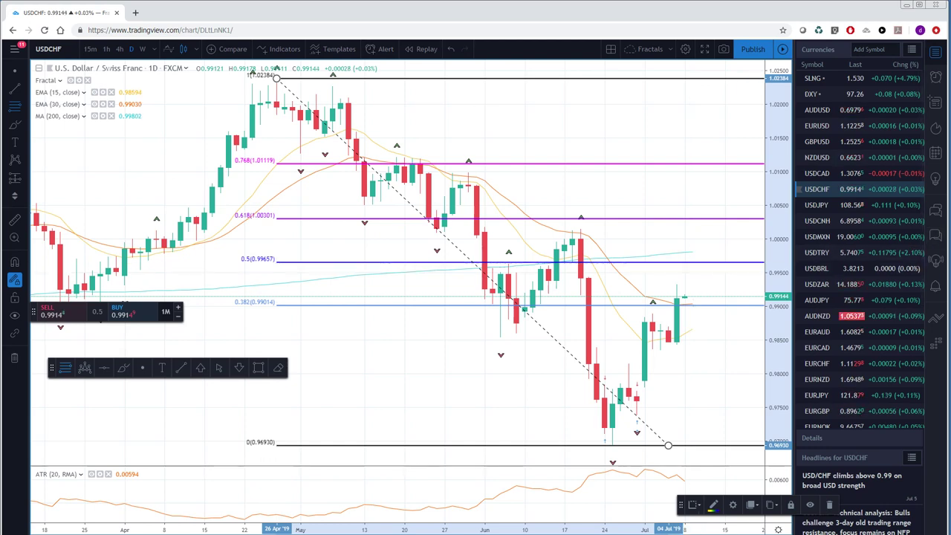
left_click(817, 205)
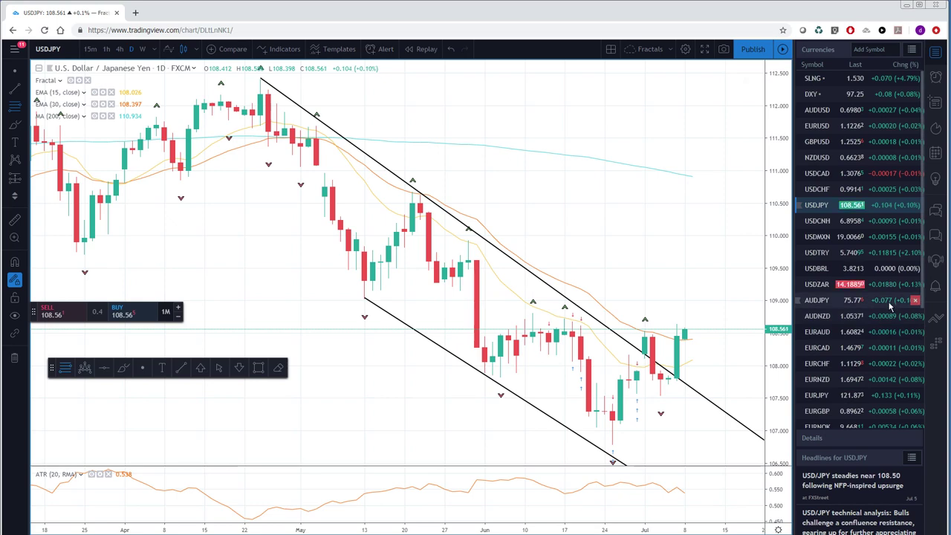
- Step through the USDCNH chart to the USDTRY daily chart
left_click(817, 221)
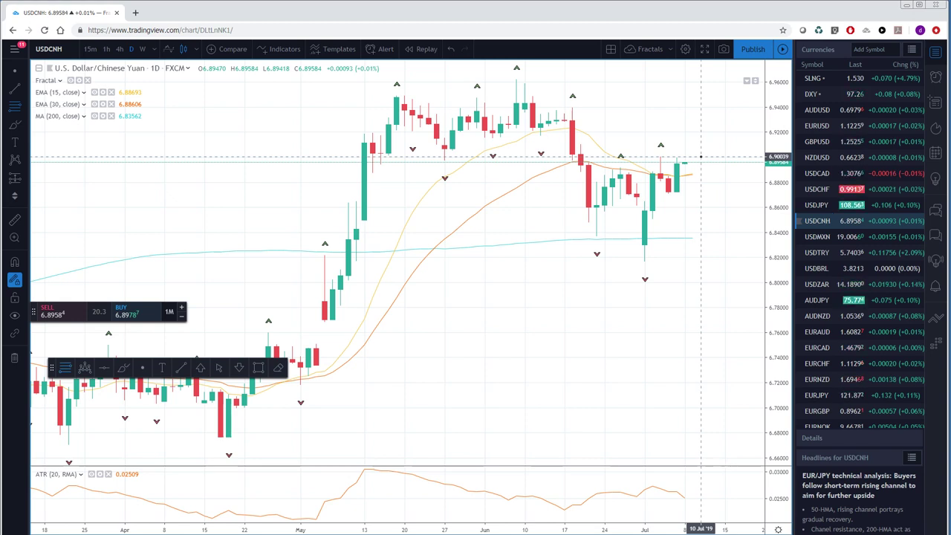
left_click(817, 253)
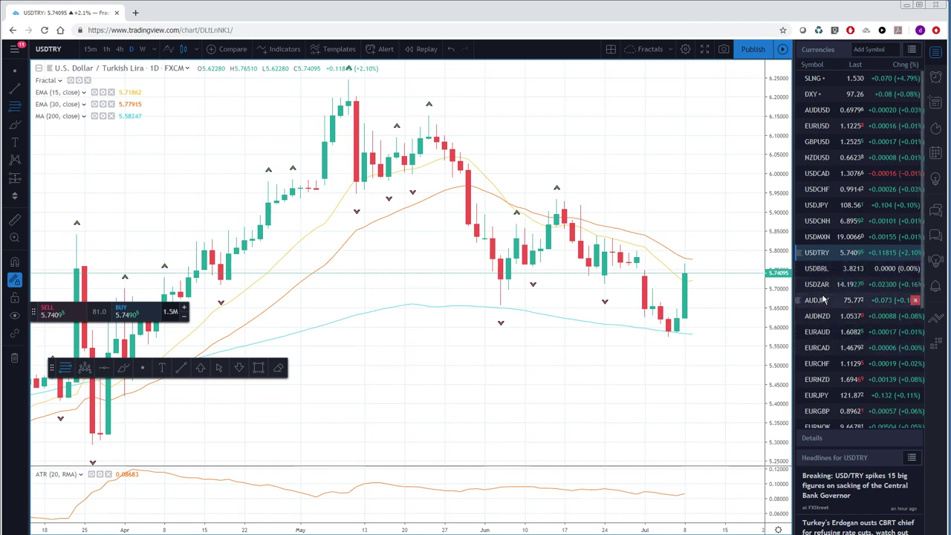
- Flip through the AUDJPY, EURAUD, EURJPY and VIX charts, ending on the Gold daily chart
left_click(821, 302)
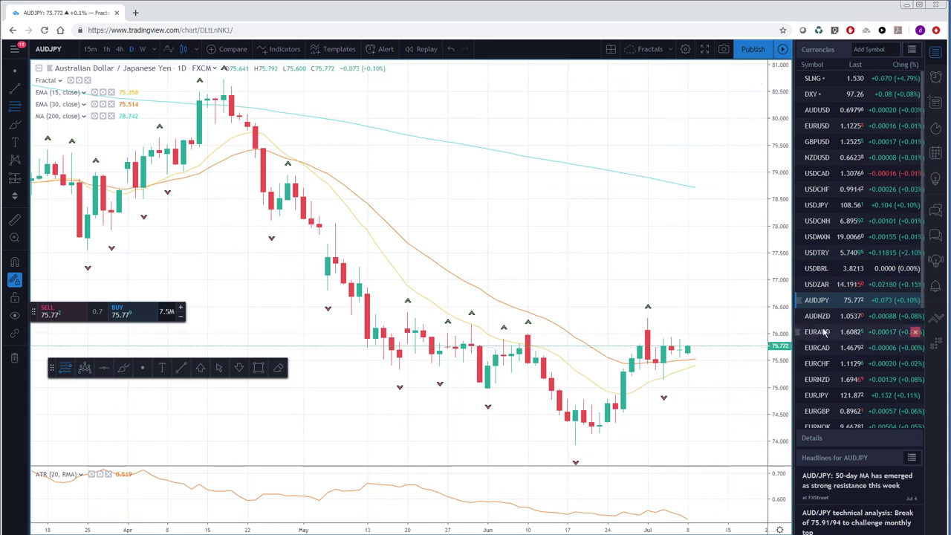
left_click(819, 331)
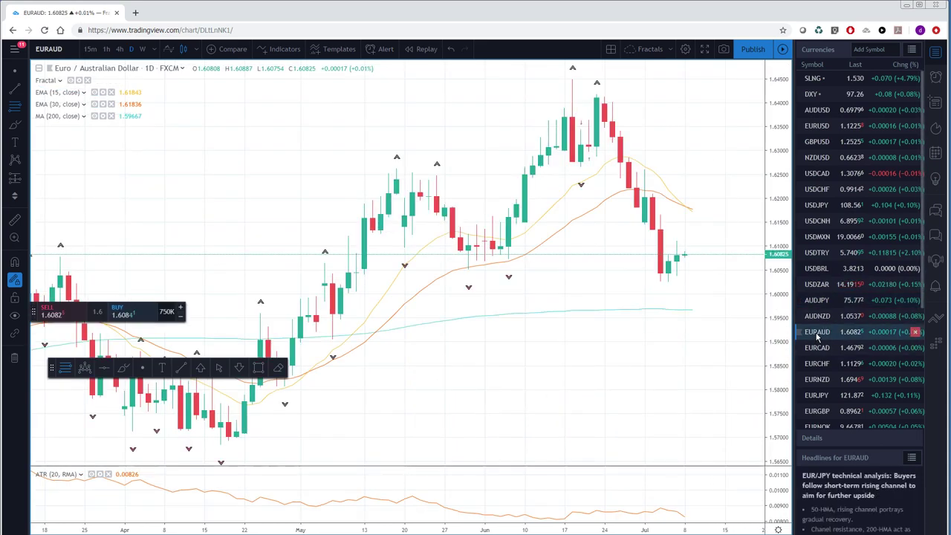
scroll(821, 327, "down", 1)
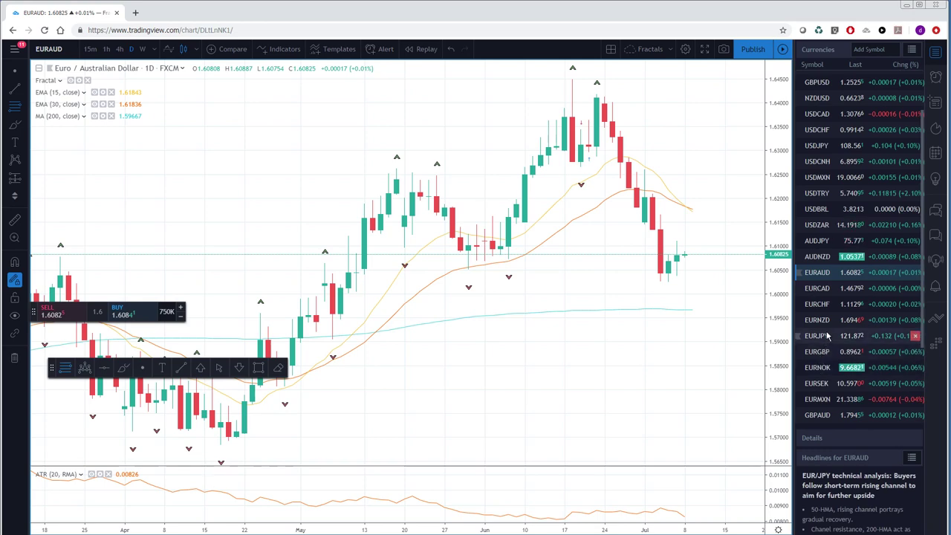
left_click(825, 336)
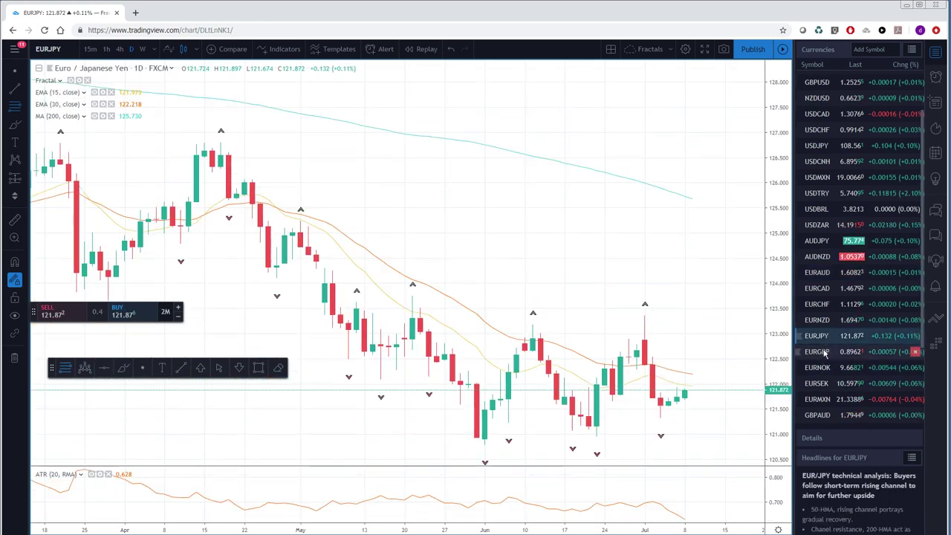
scroll(824, 354, "down", 4)
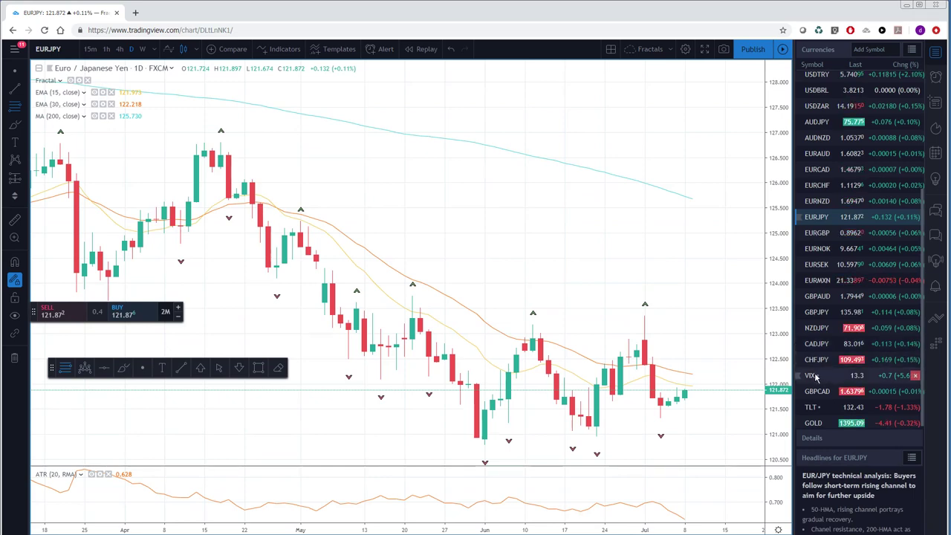
left_click(815, 375)
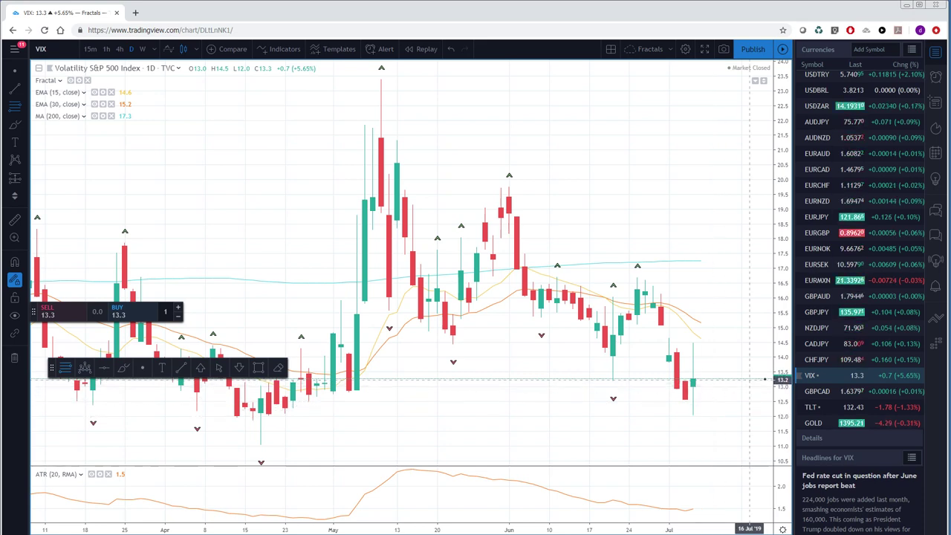
left_click(814, 421)
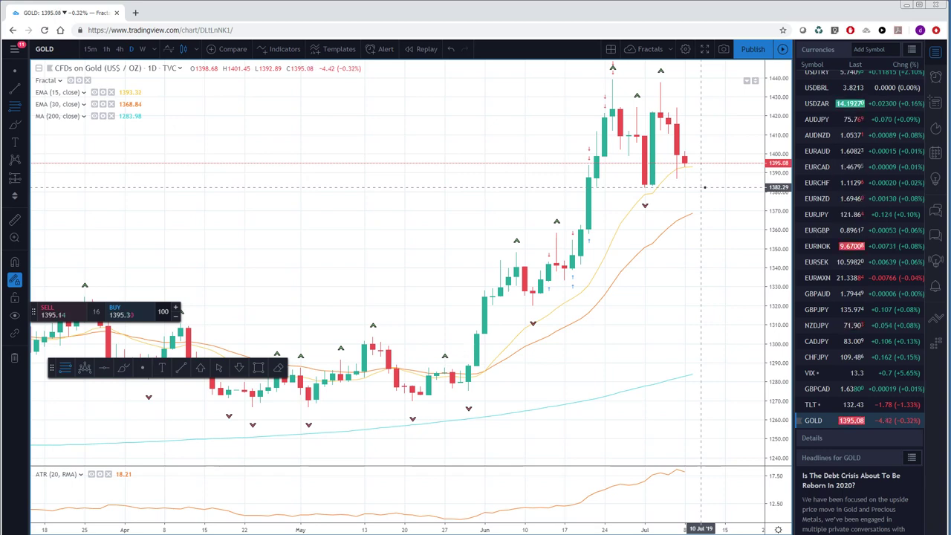
- Switch to the Macro watchlist and load the SPXUSD daily chart
left_click(912, 53)
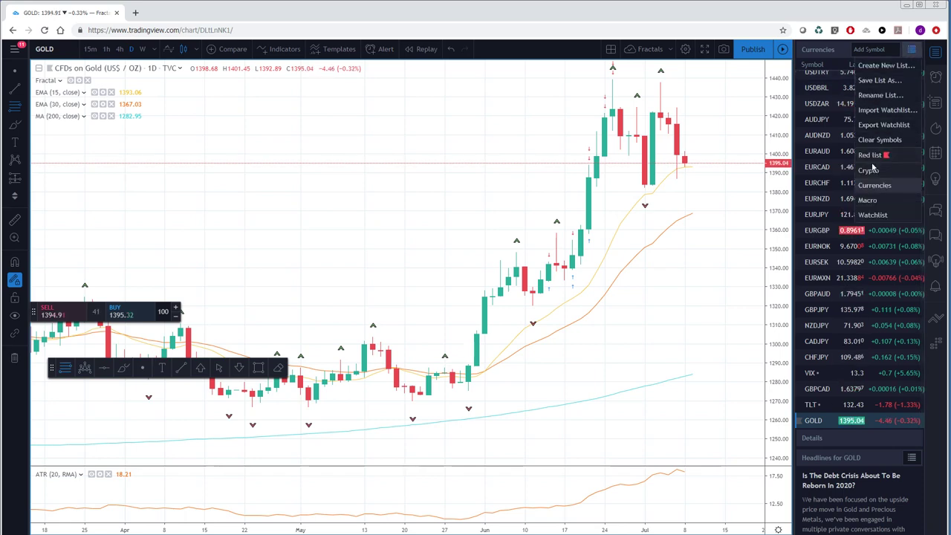
left_click(867, 199)
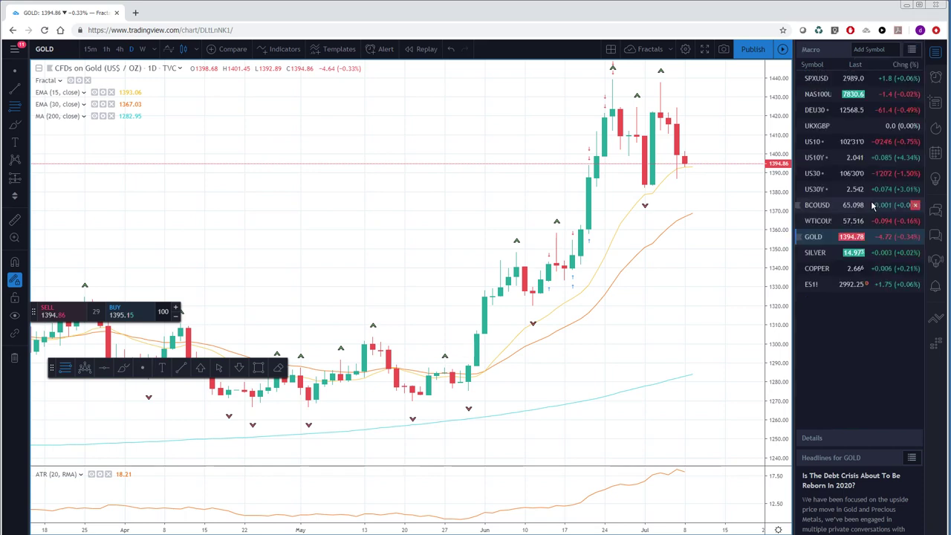
left_click(817, 80)
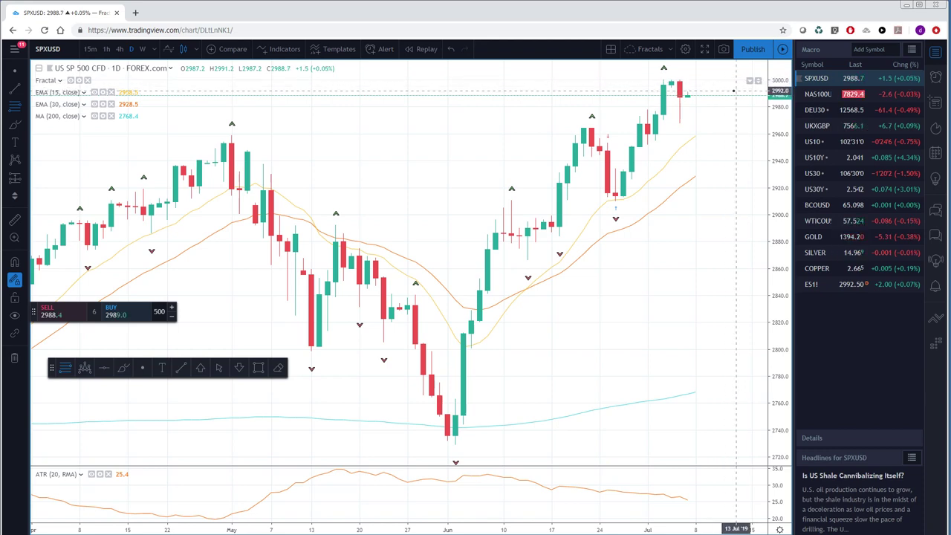
- Open ES1!, delete its Fibonacci retracement, then load the NAS100USD chart
left_click(811, 285)
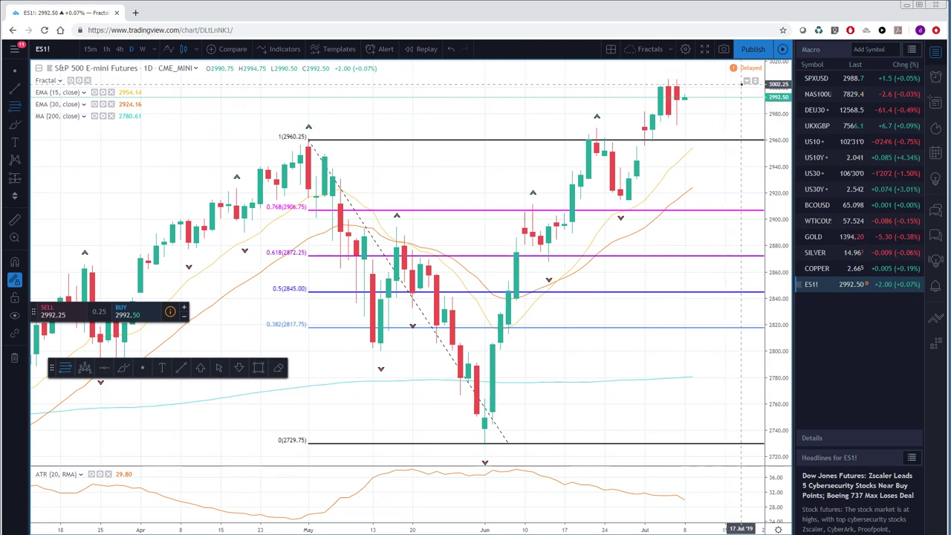
right_click(709, 140)
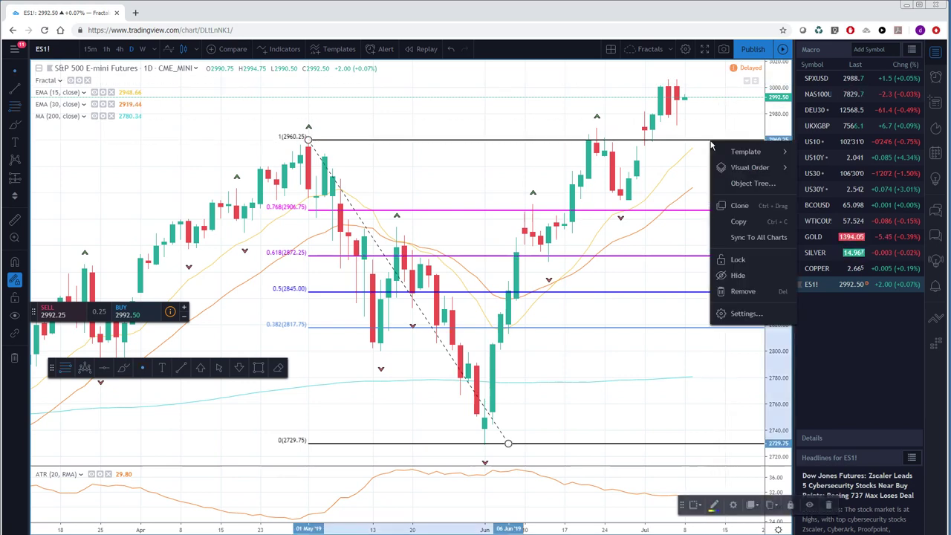
left_click(740, 291)
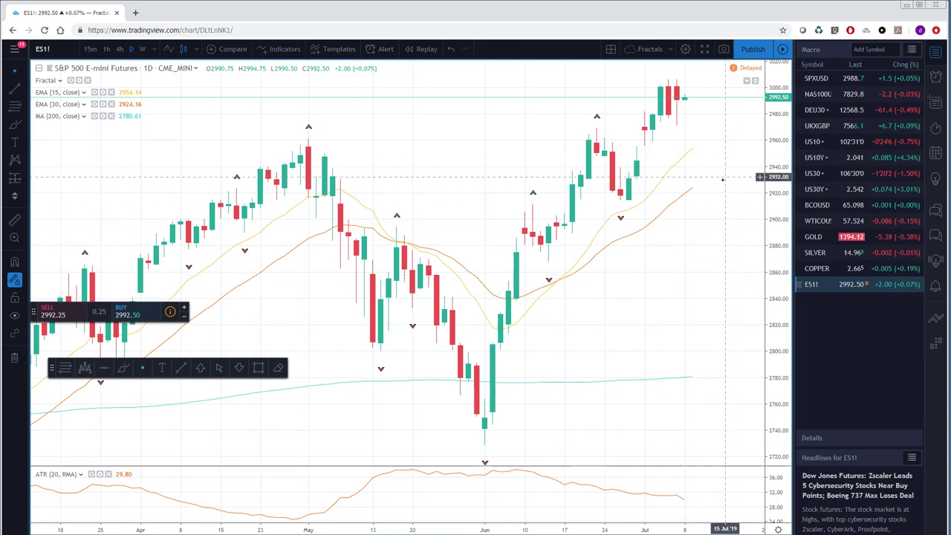
left_click(817, 94)
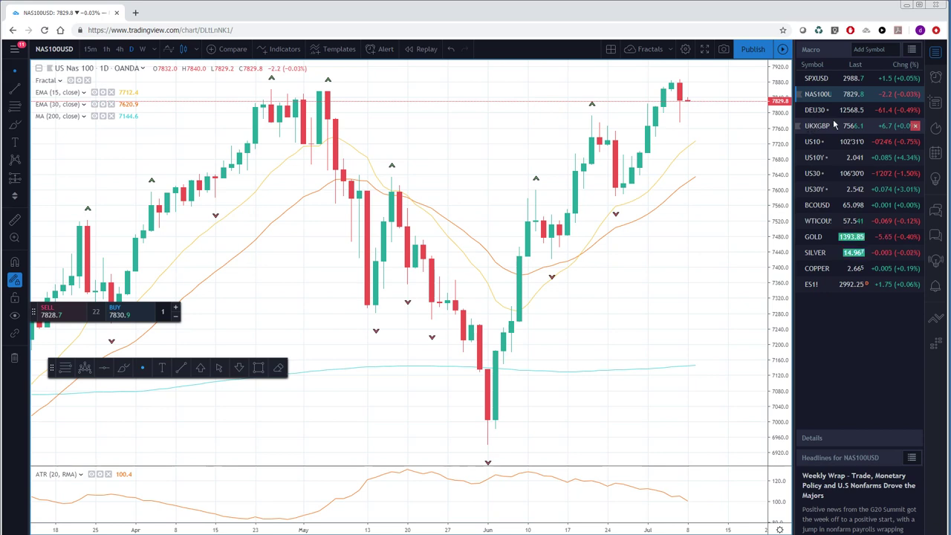
- Load the US10Y yield daily chart from the Macro watchlist
left_click(817, 162)
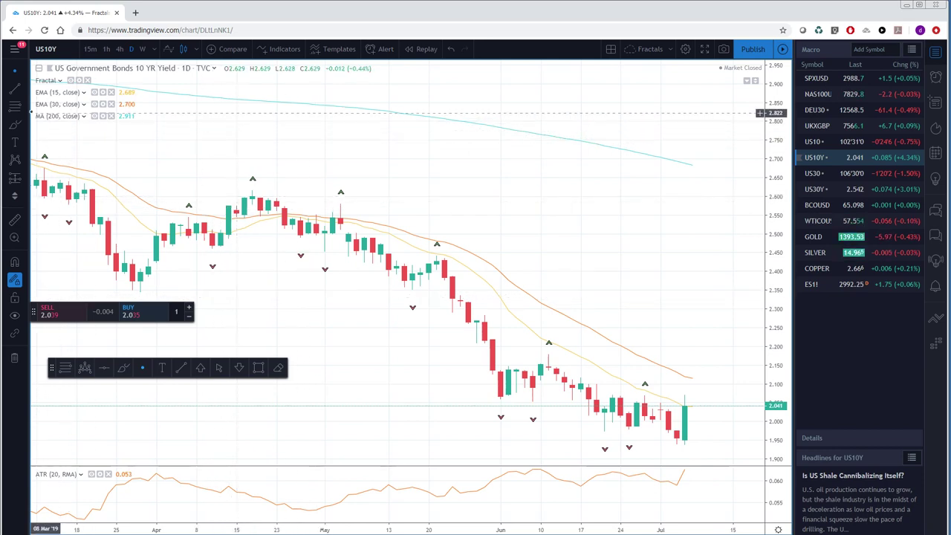
- Draw a dashed horizontal key level at 2.069 on US10Y, then load the US10 chart
left_click(104, 369)
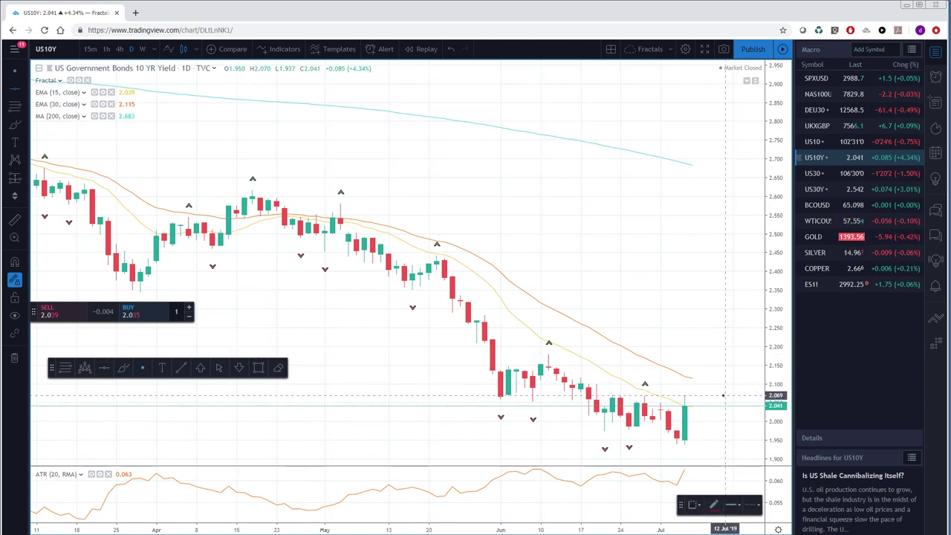
left_click(723, 395)
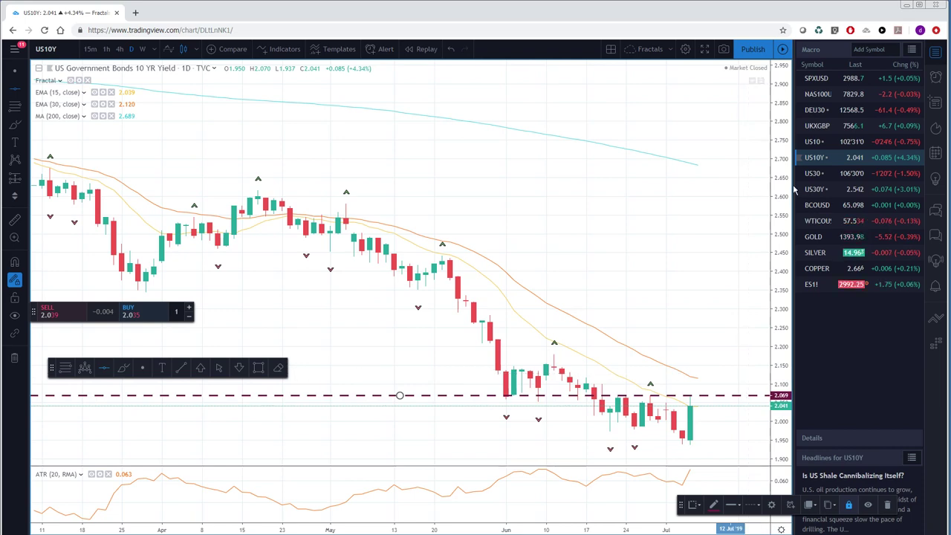
left_click(815, 142)
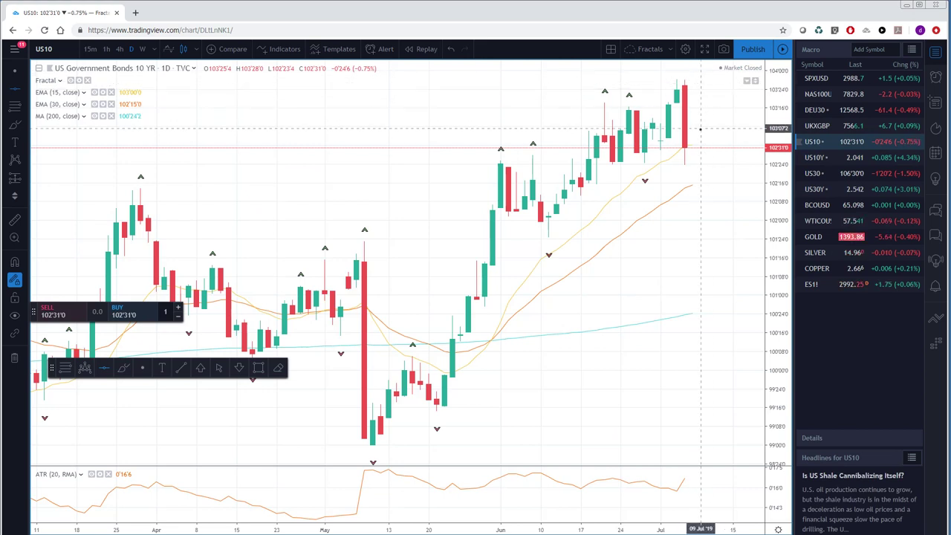
- Review US30, US30Y, WTICOUSD, GOLD and SILVER charts, finishing on the COPPER daily chart
left_click(813, 173)
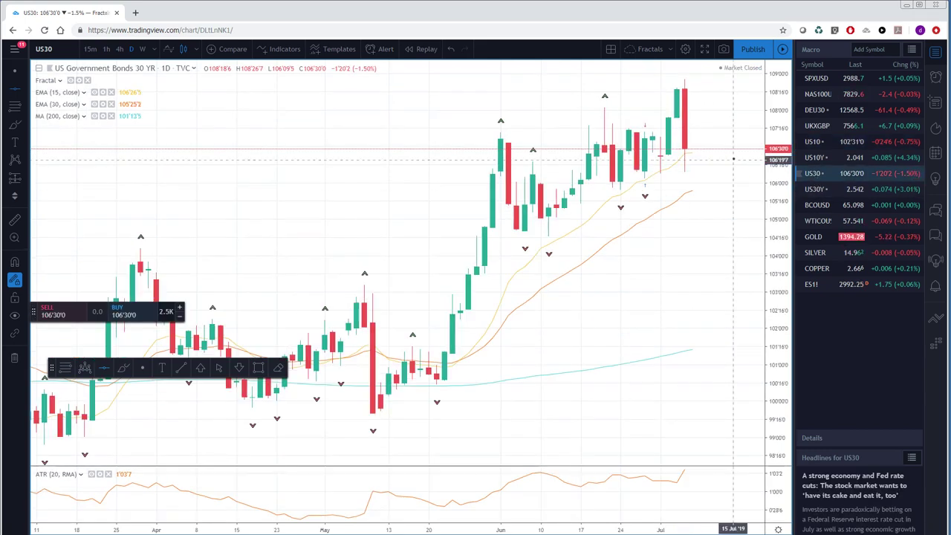
left_click(815, 190)
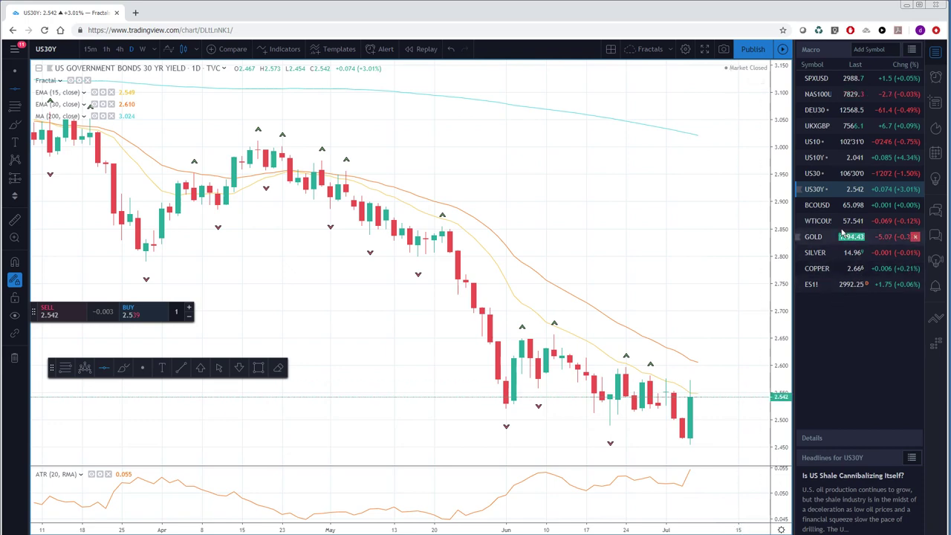
left_click(816, 223)
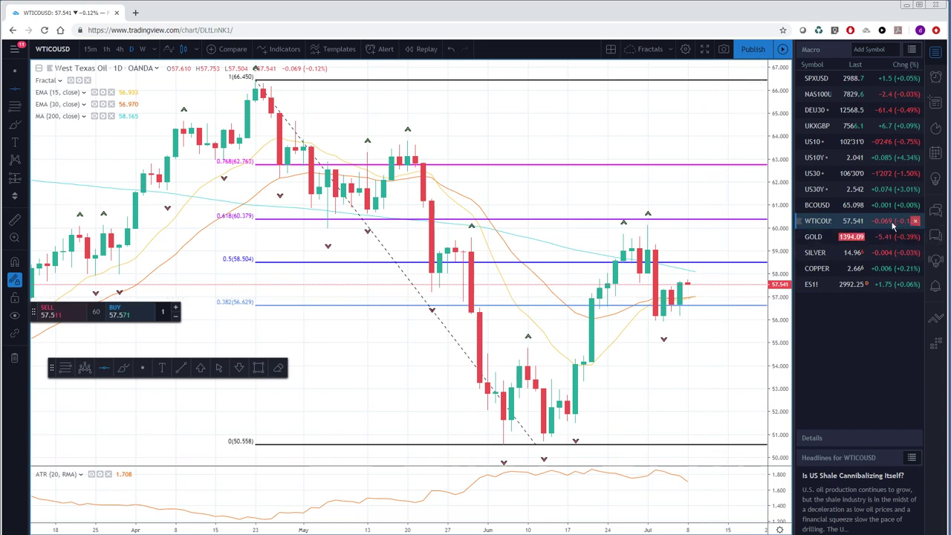
left_click(814, 239)
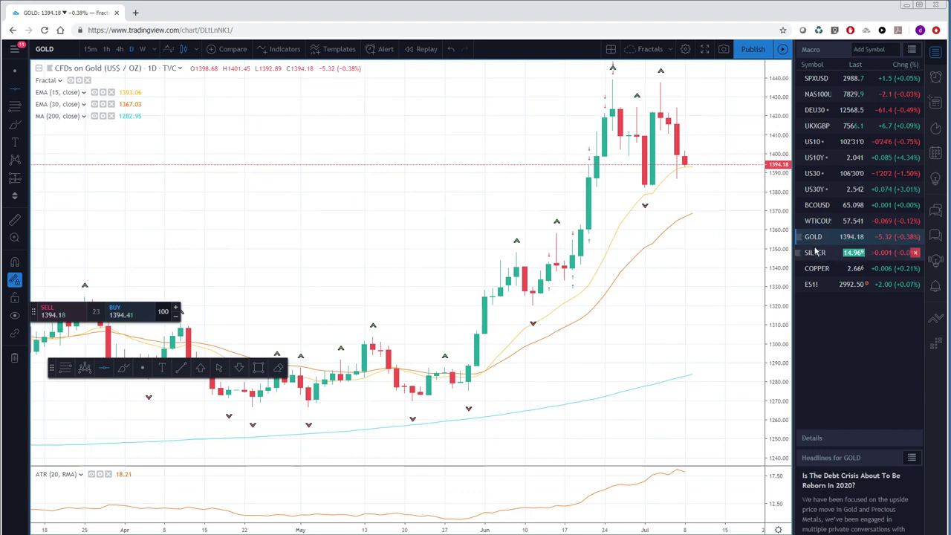
left_click(814, 254)
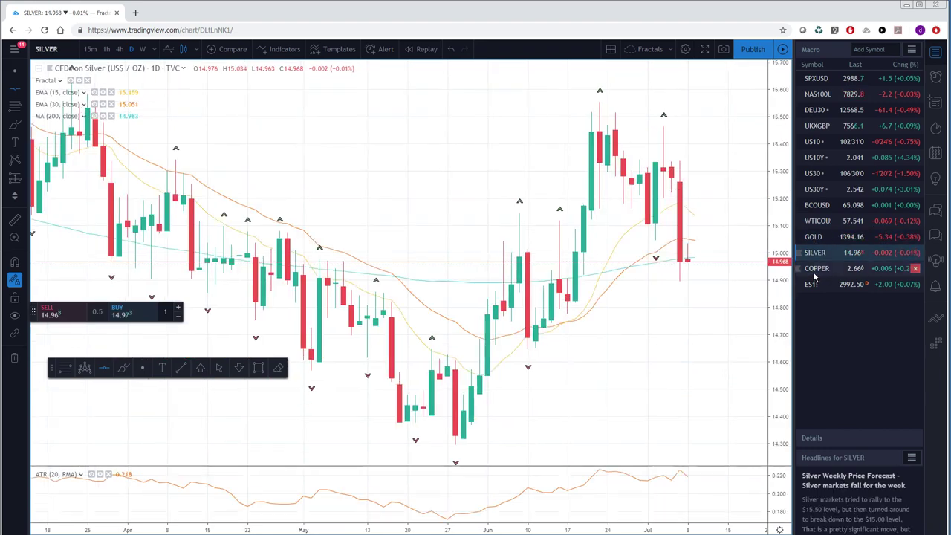
left_click(814, 273)
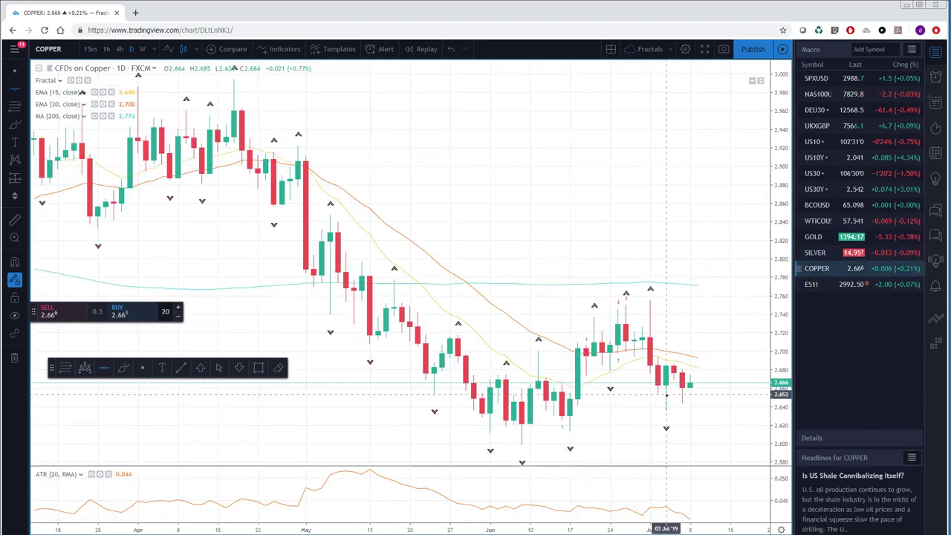